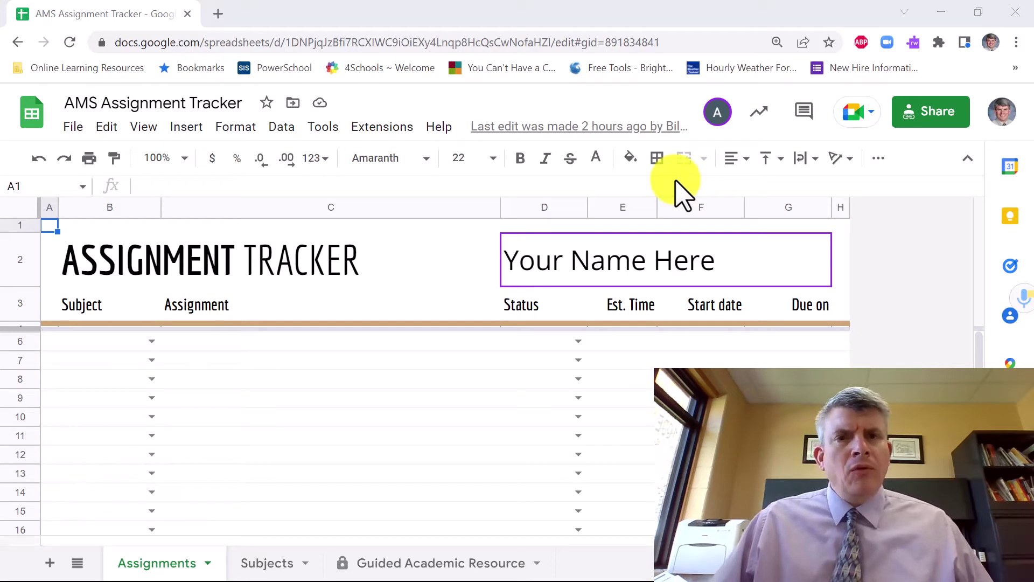
Make a copy of the AMS Assignment Tracker, replacing 'Copy of AMS' in its name with the student's name.
click(73, 129)
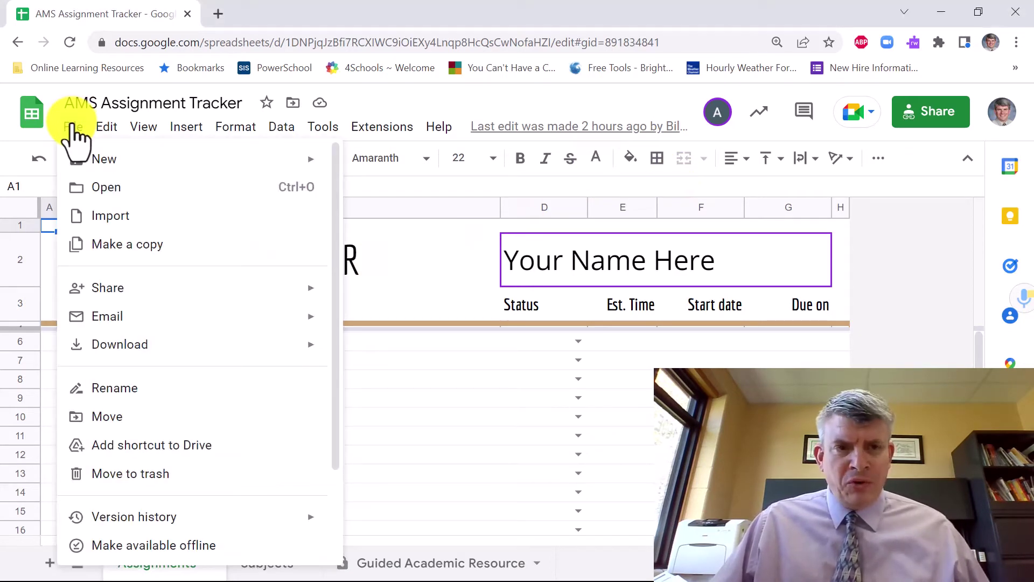
click(130, 245)
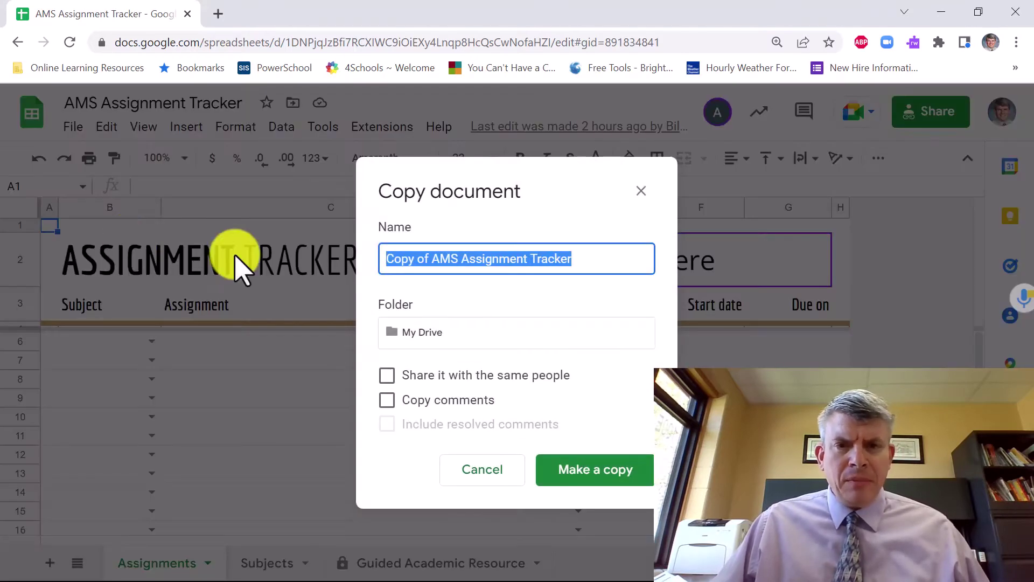
click(466, 262)
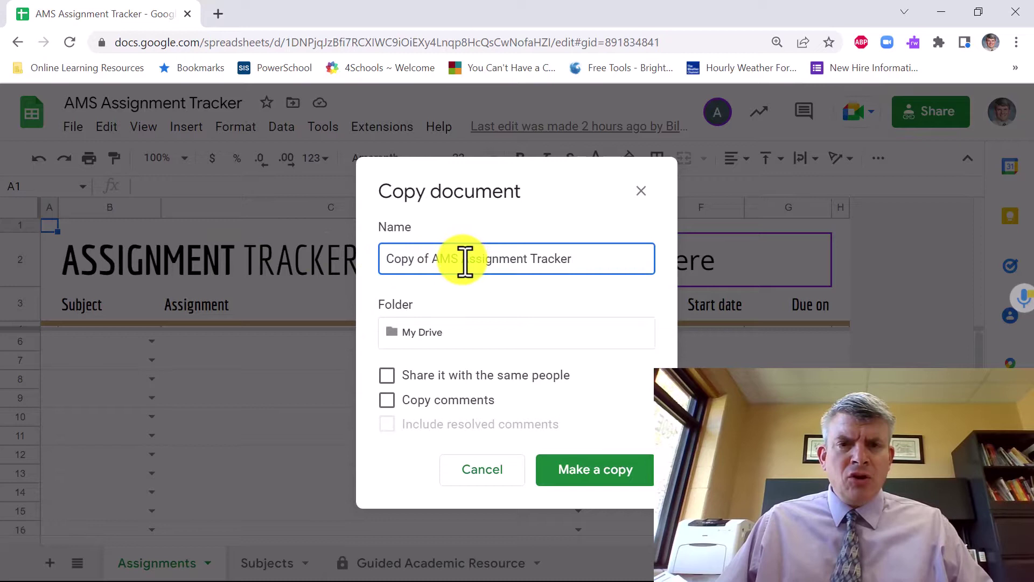
drag(466, 262, 330, 264)
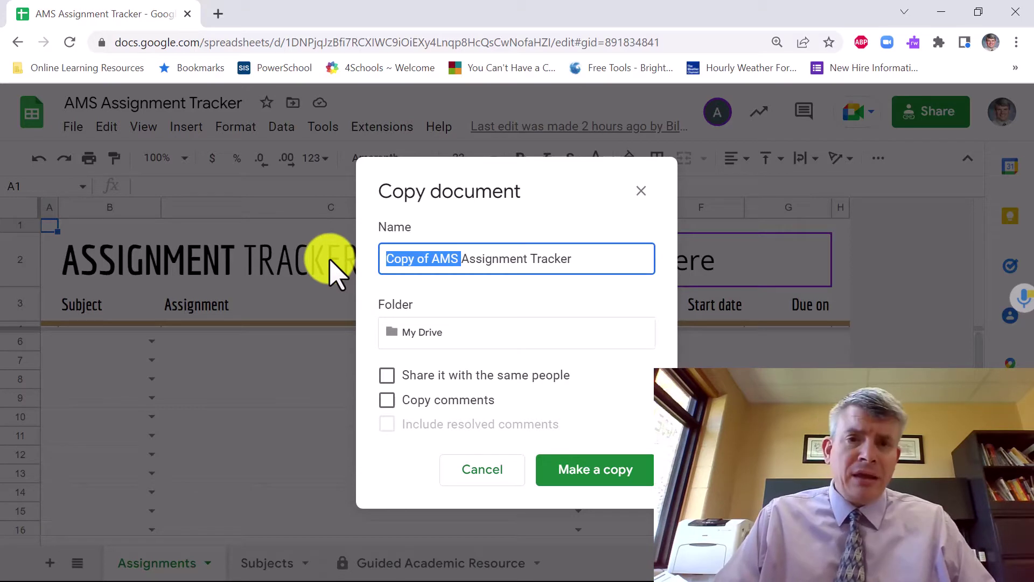
text(N. Black)
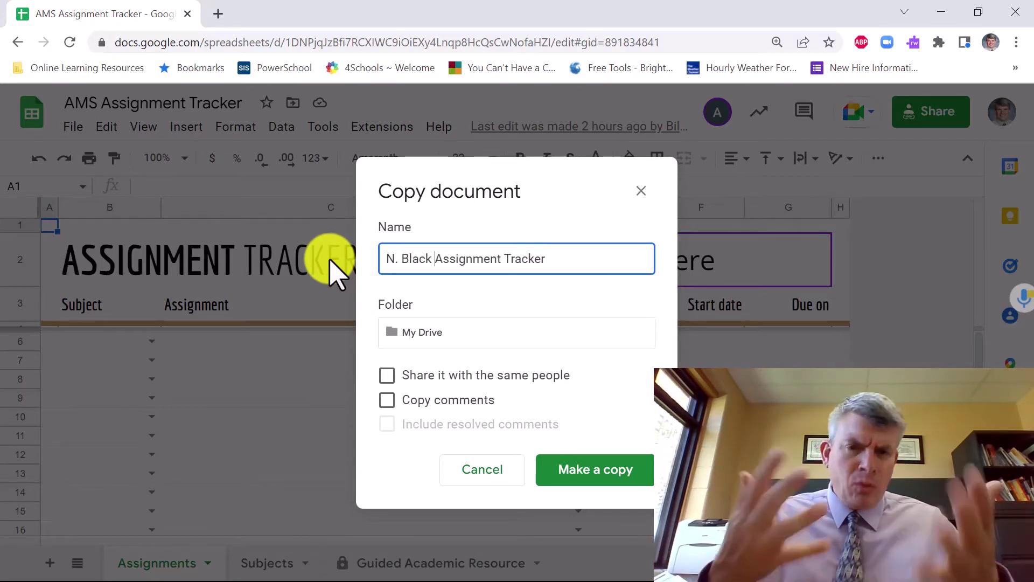
click(587, 471)
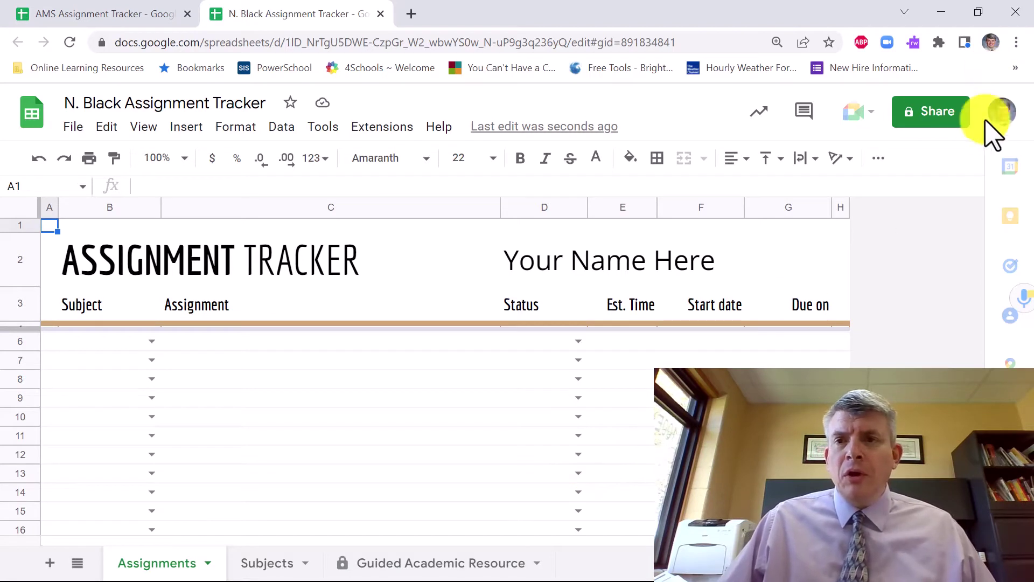
Share the tracker copy with the teacher, chosen from the name suggestions, and send the invitation.
click(944, 118)
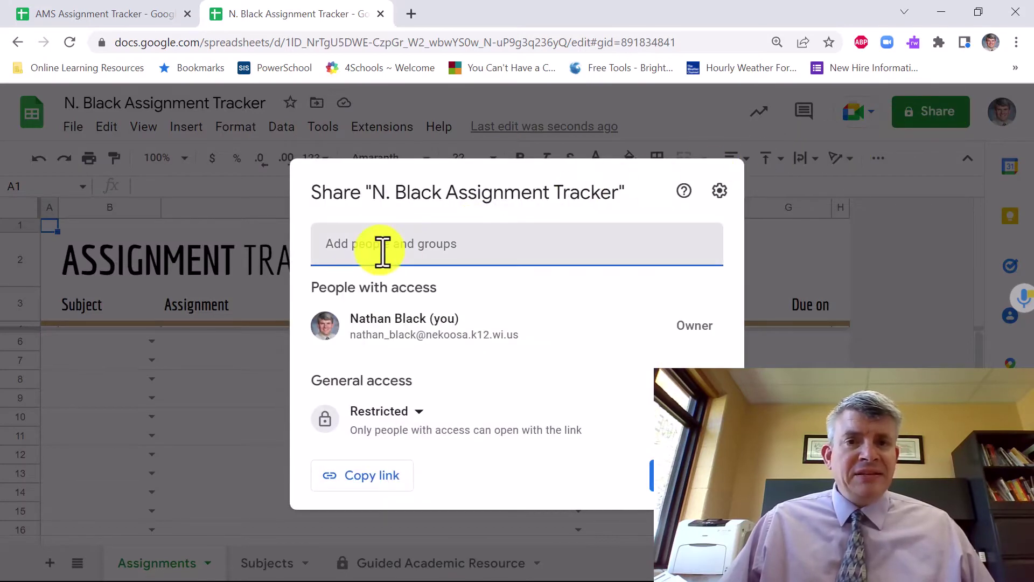
click(377, 250)
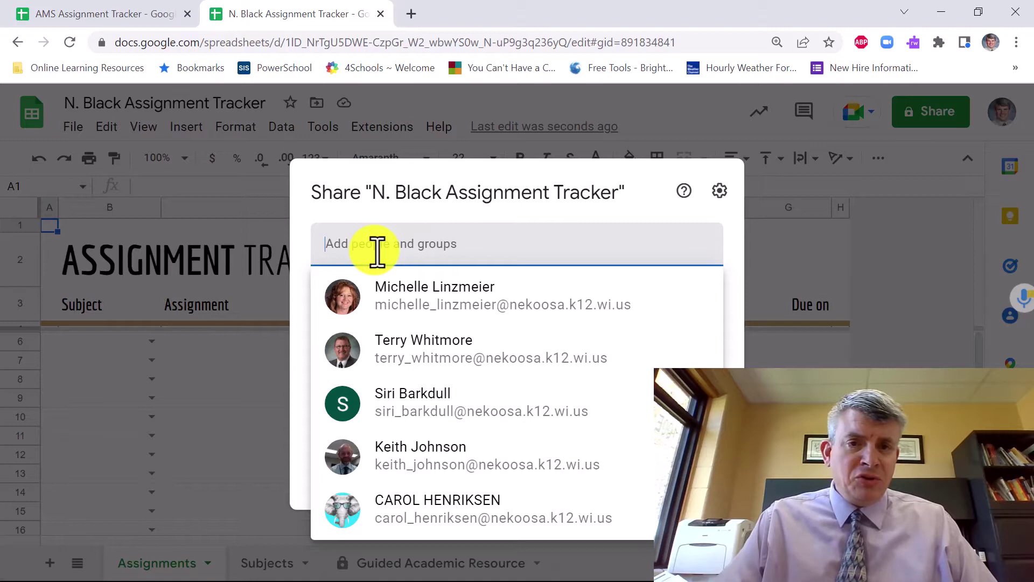
text(bill)
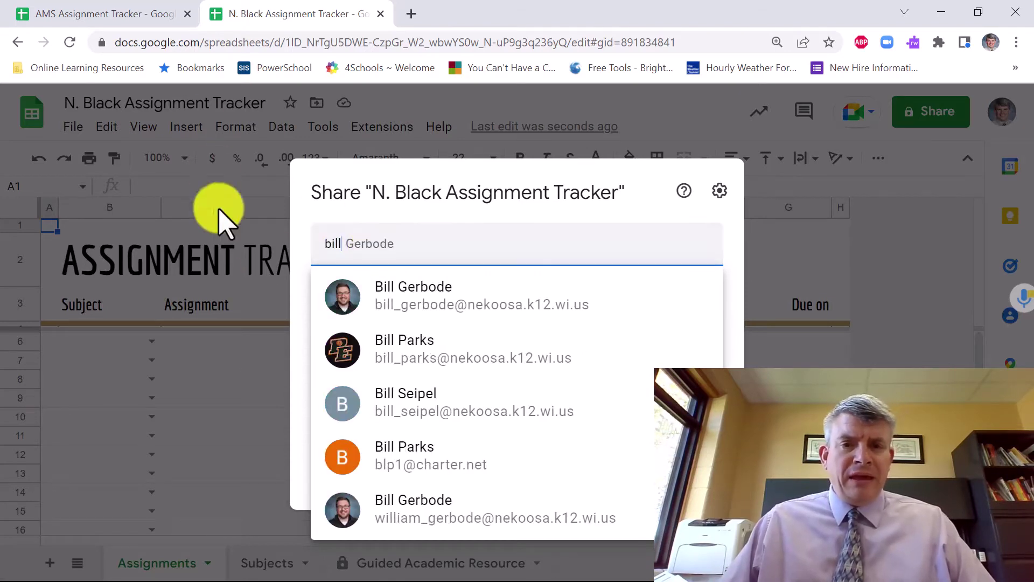
click(428, 371)
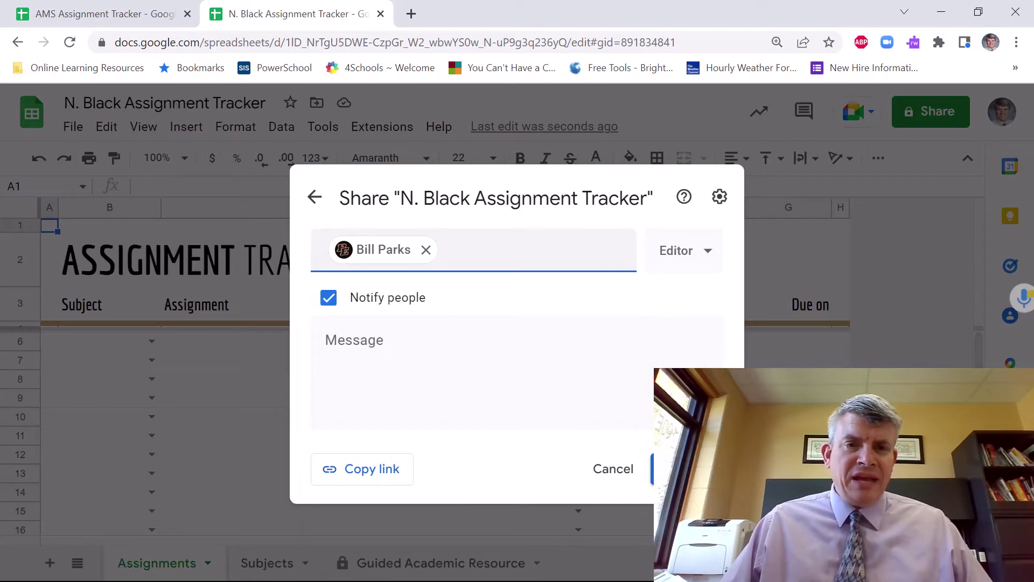
click(676, 469)
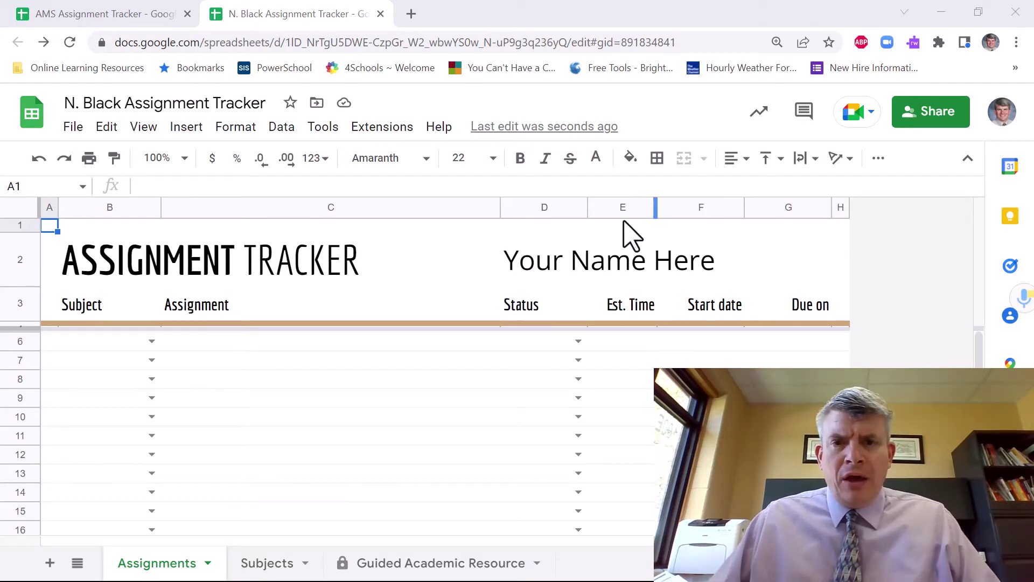
Replace 'Your Name Here' in the merged header D2:G2 with the student's full name.
click(507, 267)
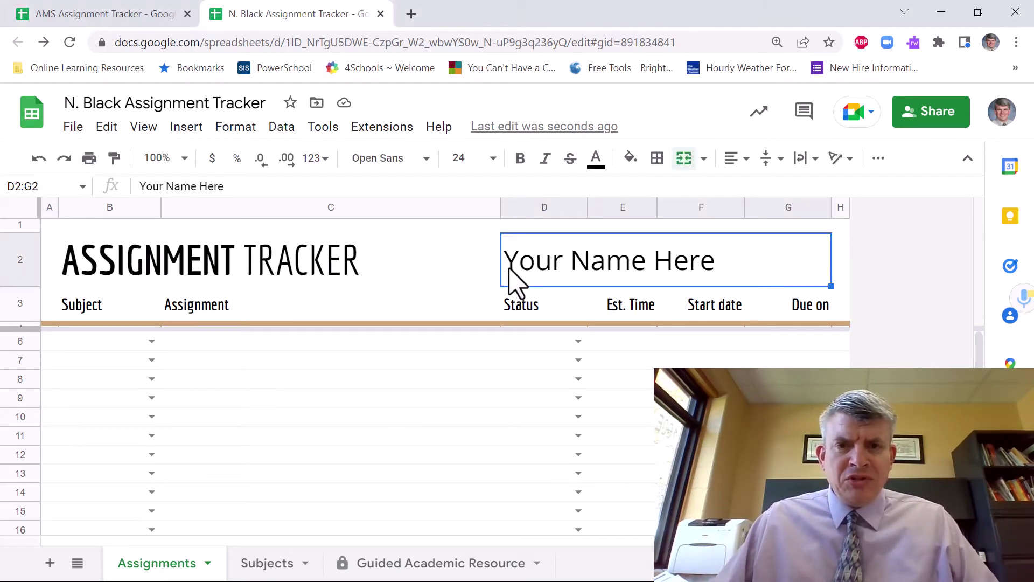
double_click(510, 275)
drag(515, 259, 750, 258)
text(Nathan Black)
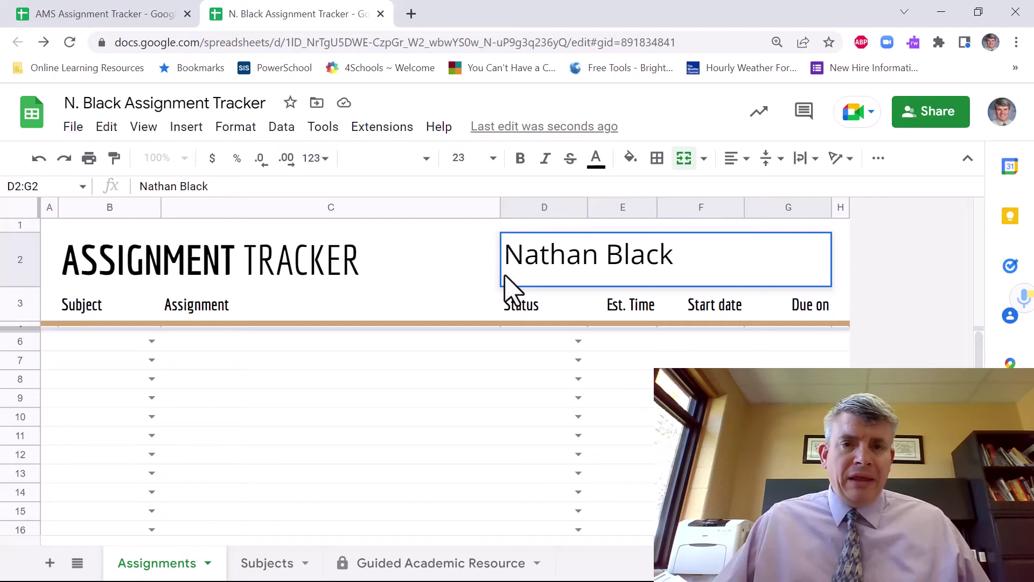
click(416, 277)
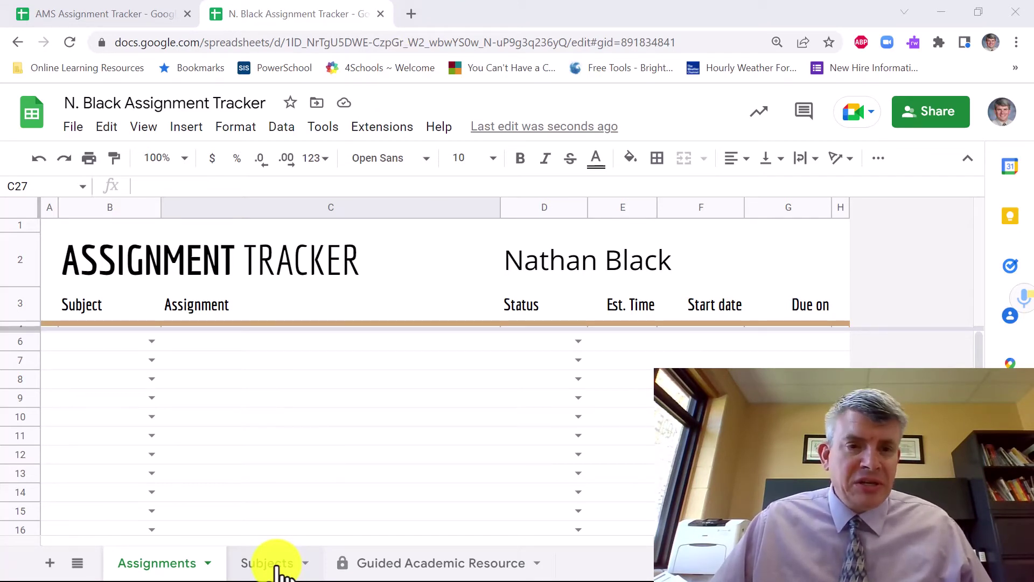
Add Spanish and Health below Science on the Subjects sheet, then return to Assignments.
click(276, 569)
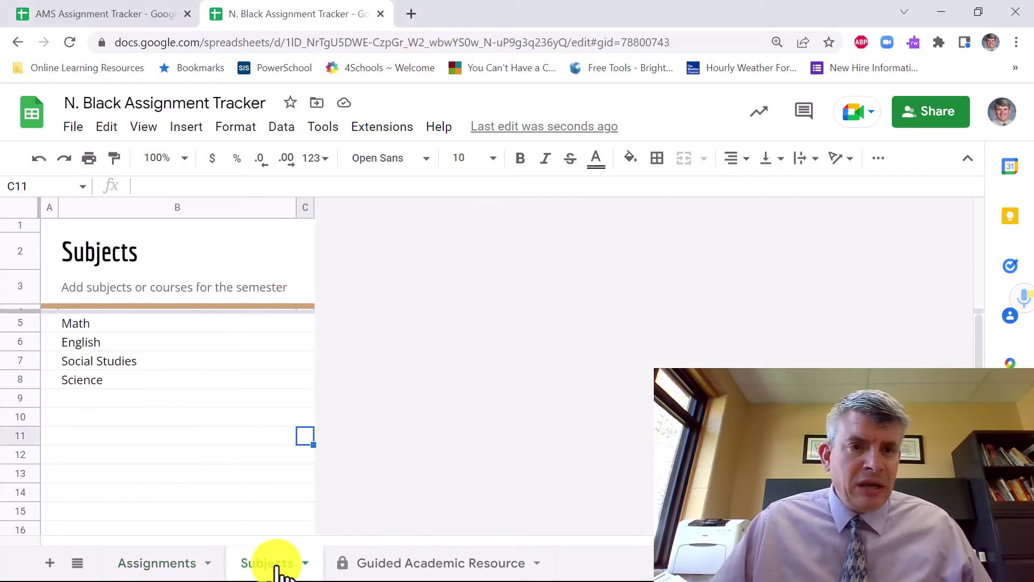
double_click(98, 401)
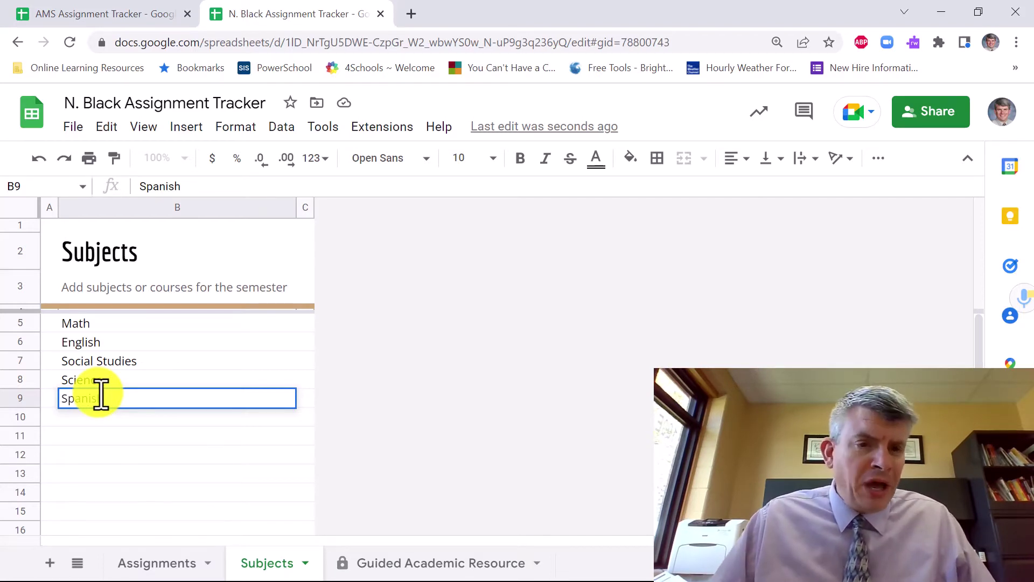
click(90, 418)
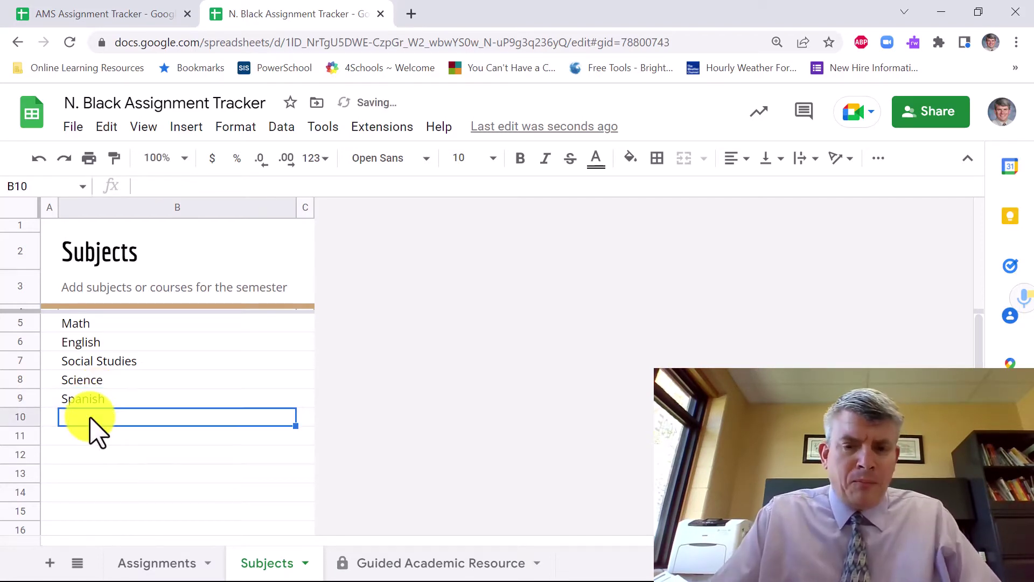
text(Health)
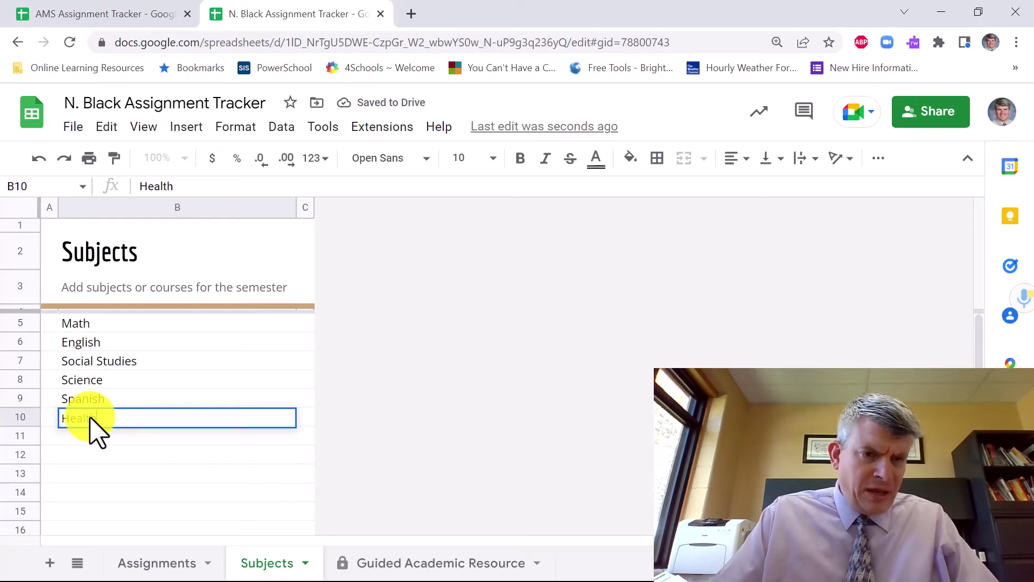
key(Tab)
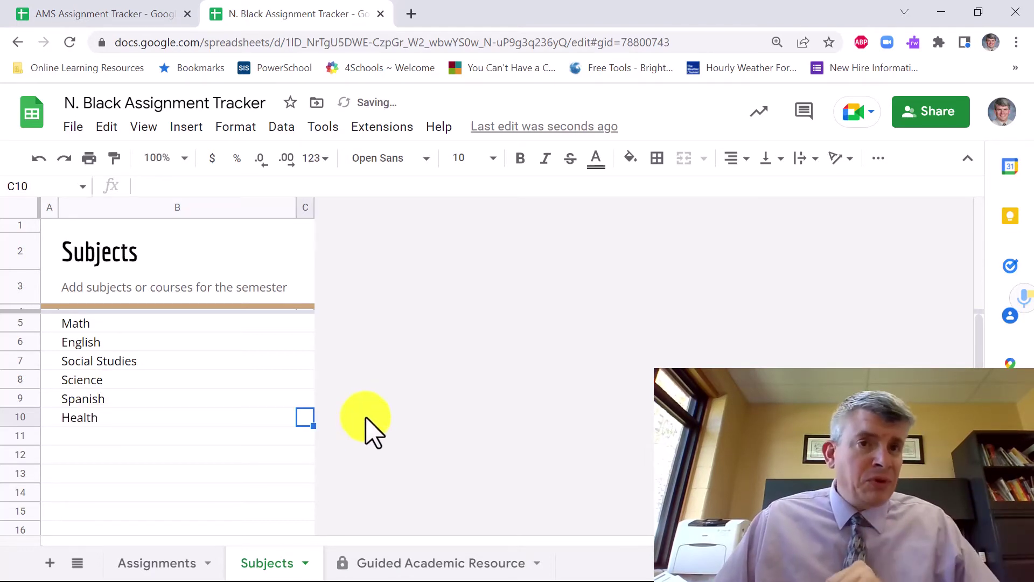
click(160, 564)
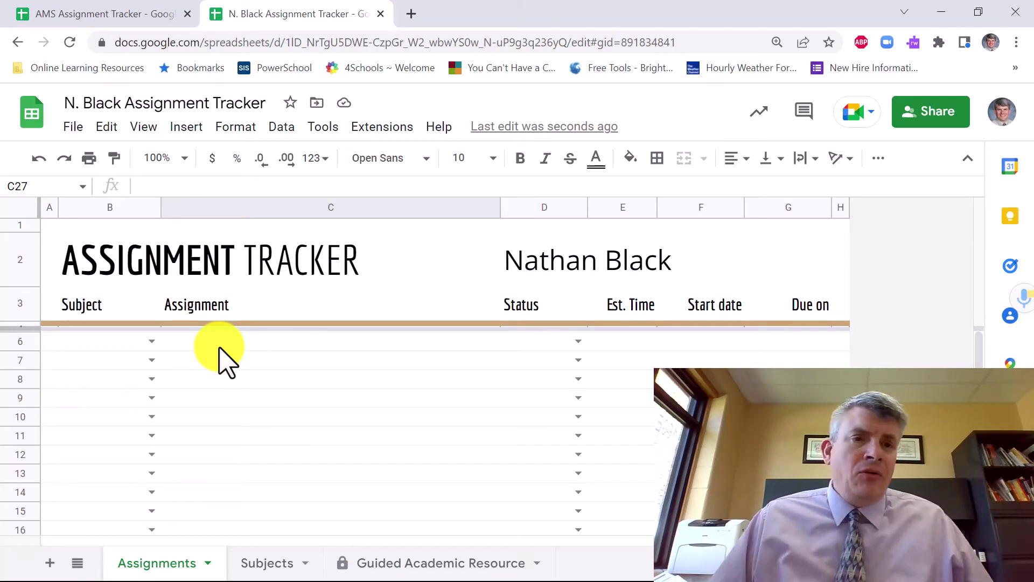
Set the row 6 subject to English and enter 'Narrative about me' in C6.
click(152, 341)
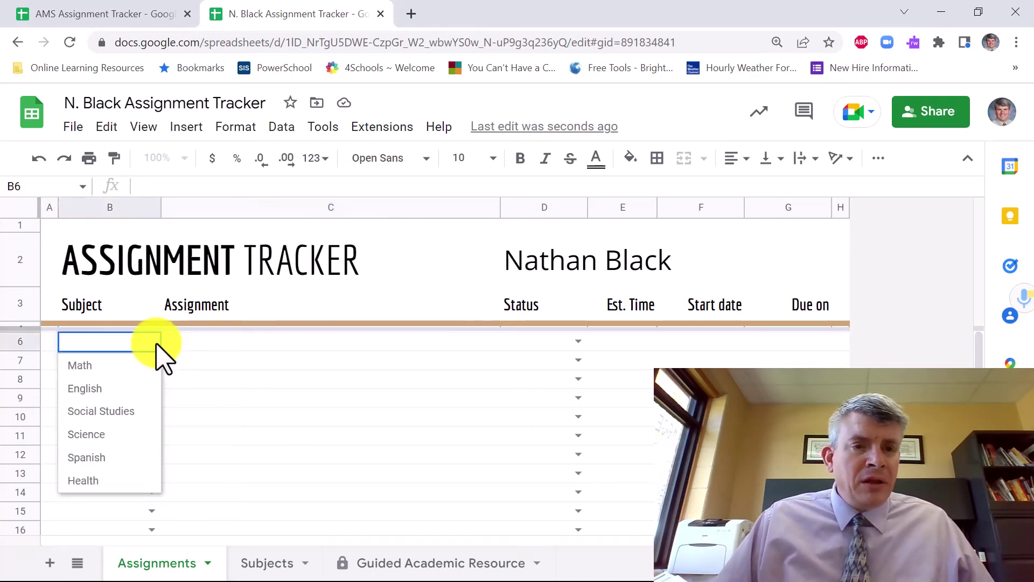
click(131, 388)
click(201, 345)
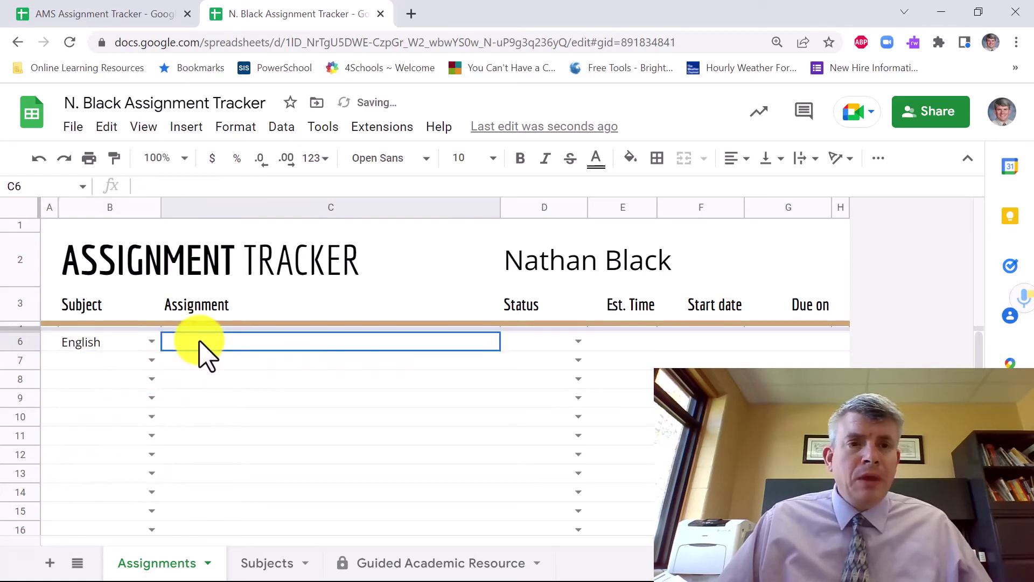
text(Narra)
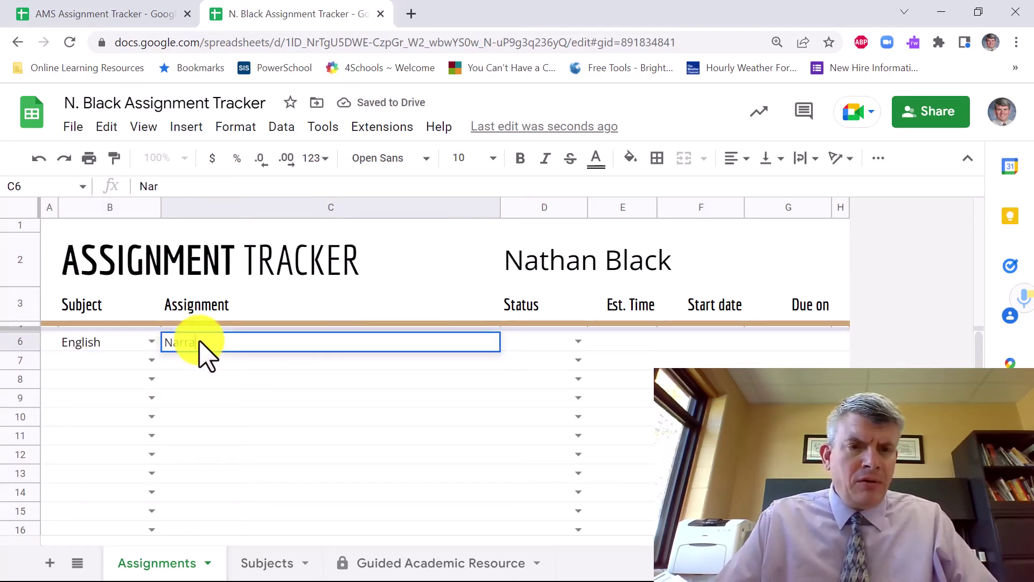
text(tive about me)
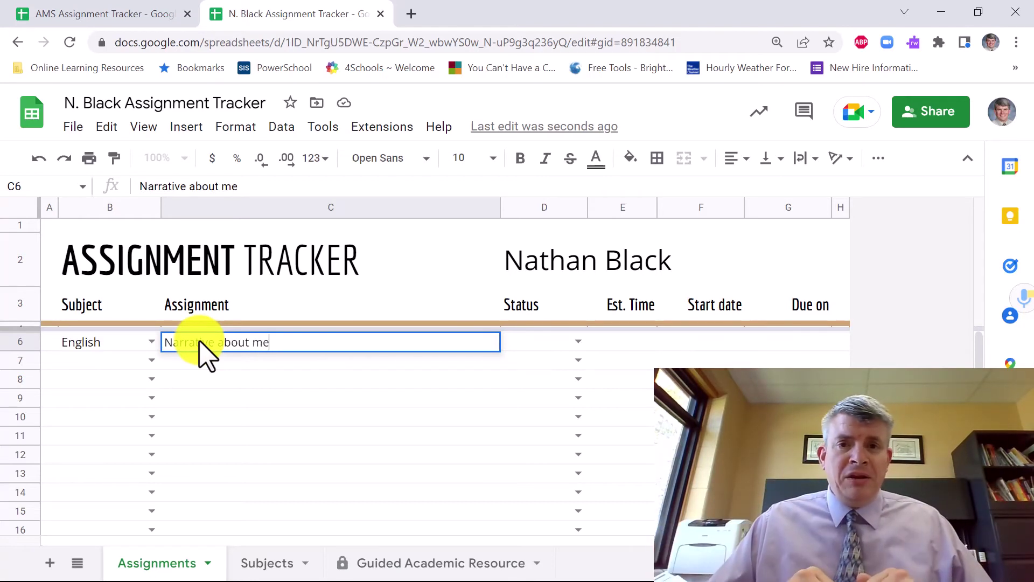
click(575, 343)
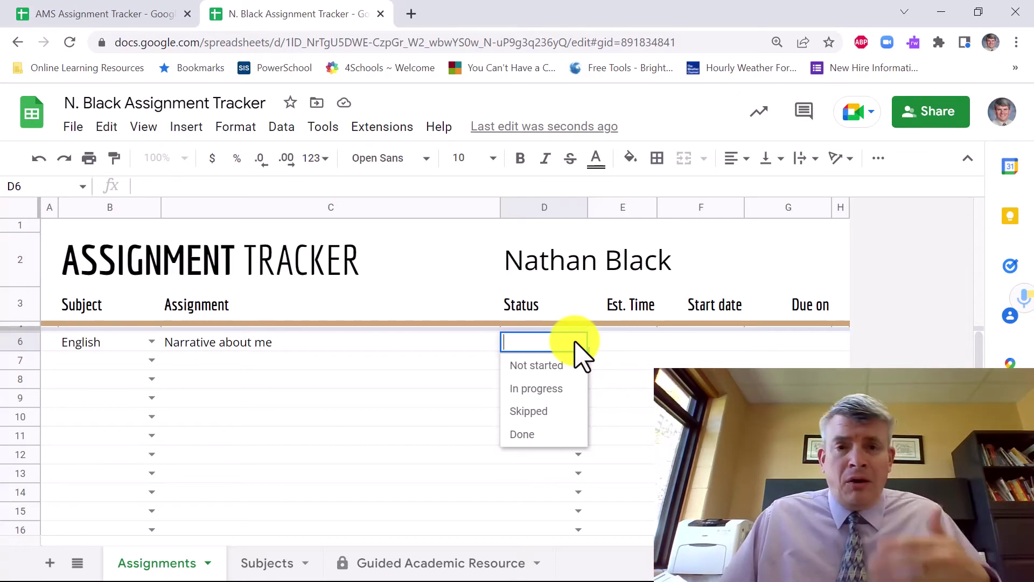
Set the D6 status to Not started and the E6 estimated time to 20 min.
click(563, 365)
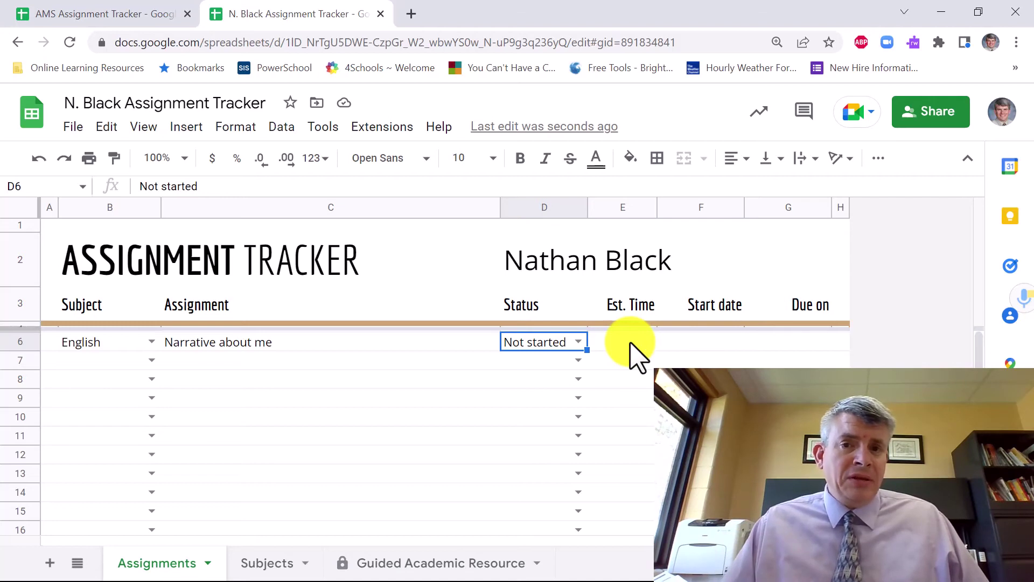
click(637, 357)
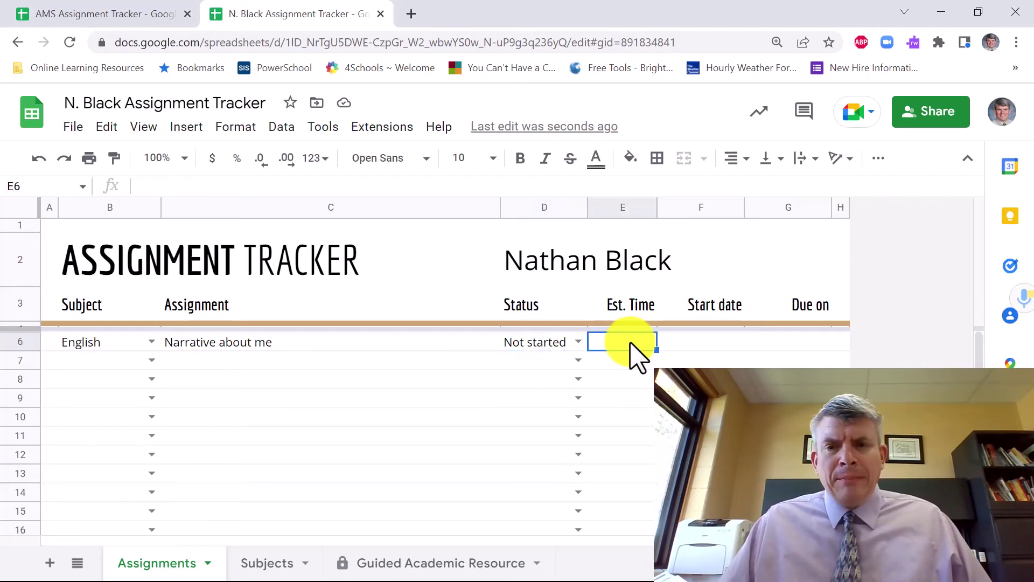
text(20 min)
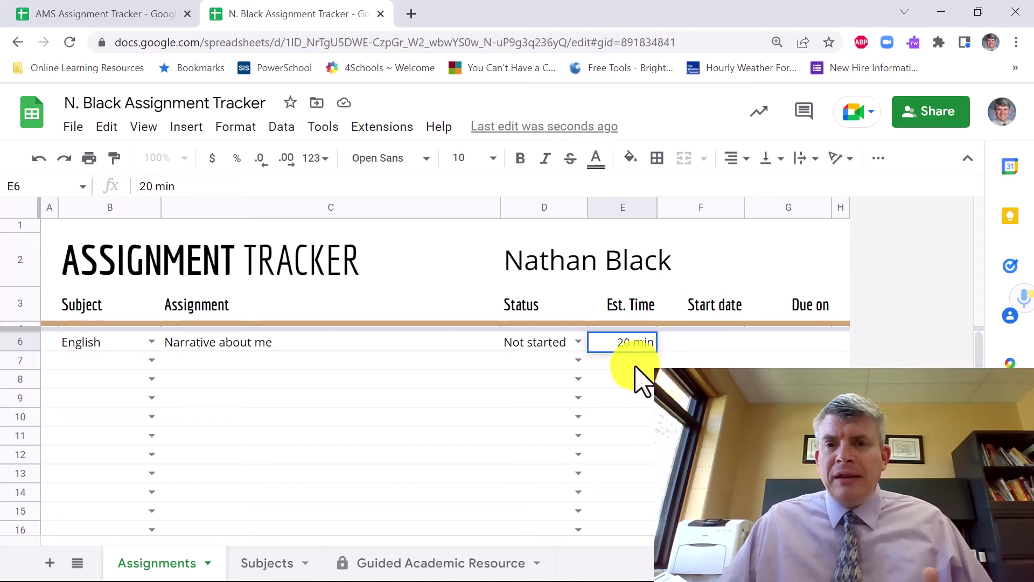
key(Return)
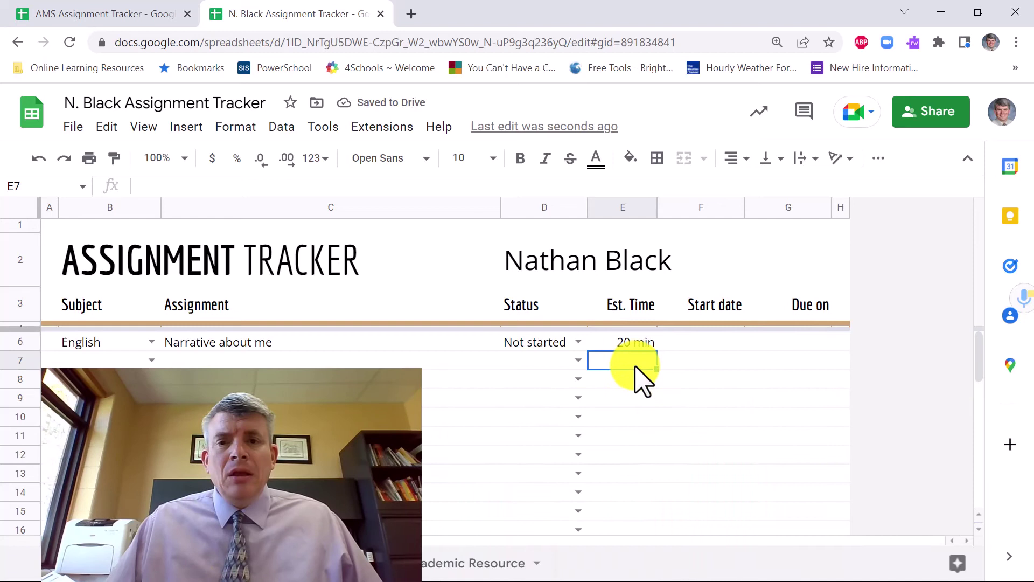
Set the start date in F6 to 8/31/2022 using the date picker.
click(718, 344)
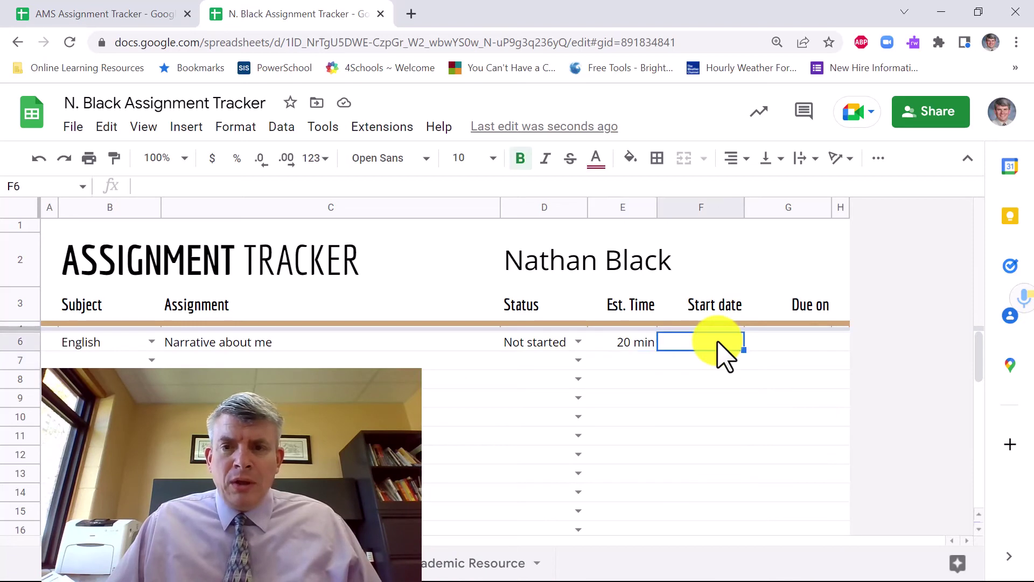
double_click(719, 346)
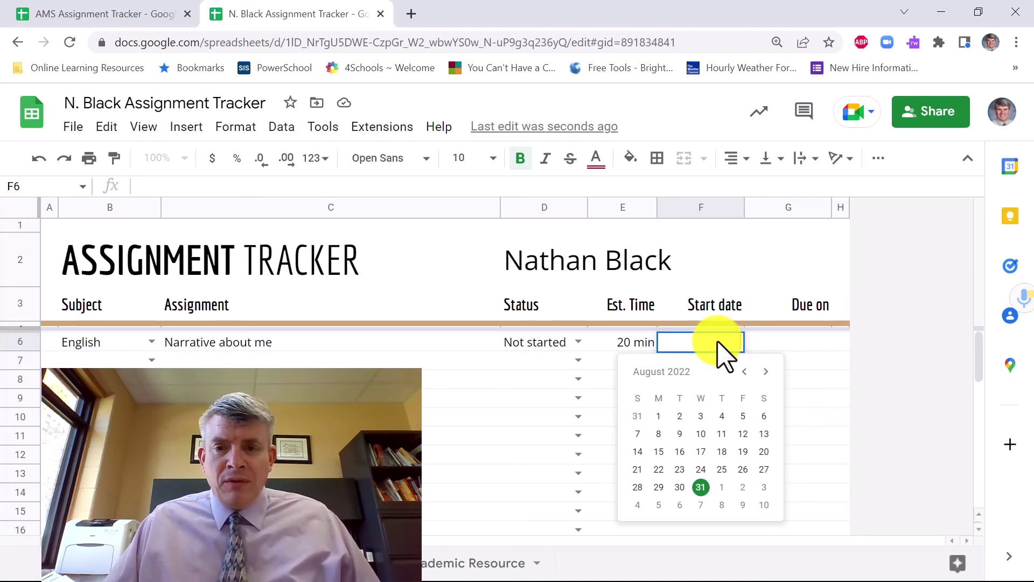
click(701, 488)
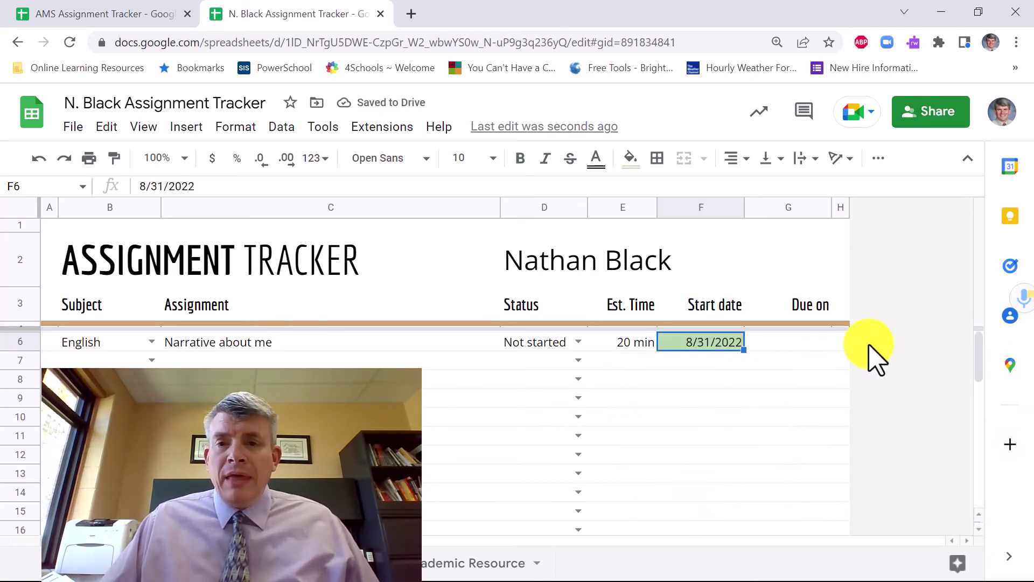
Set the due date in G6 to 9/9/2022 using the date picker.
click(803, 343)
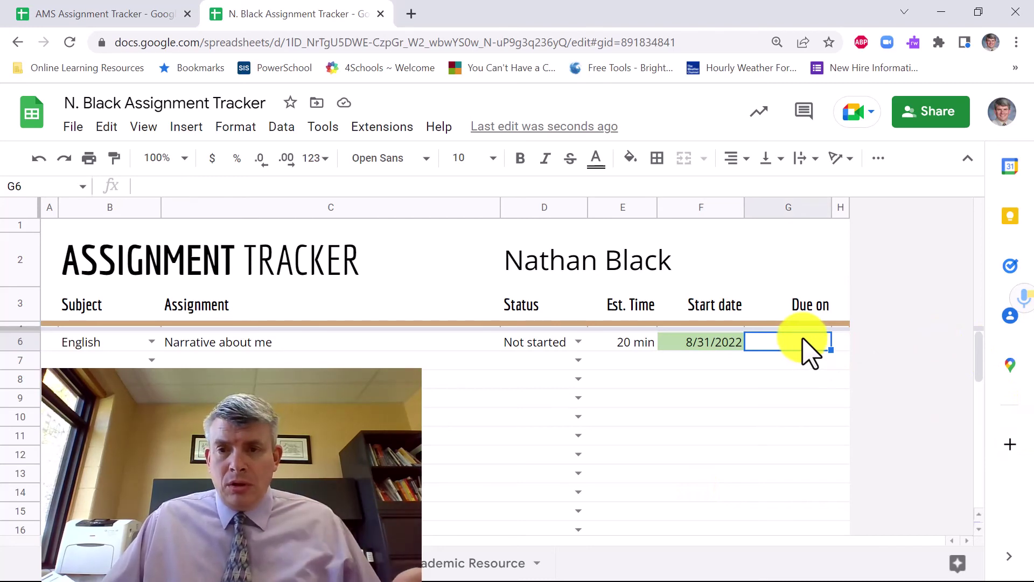
double_click(803, 340)
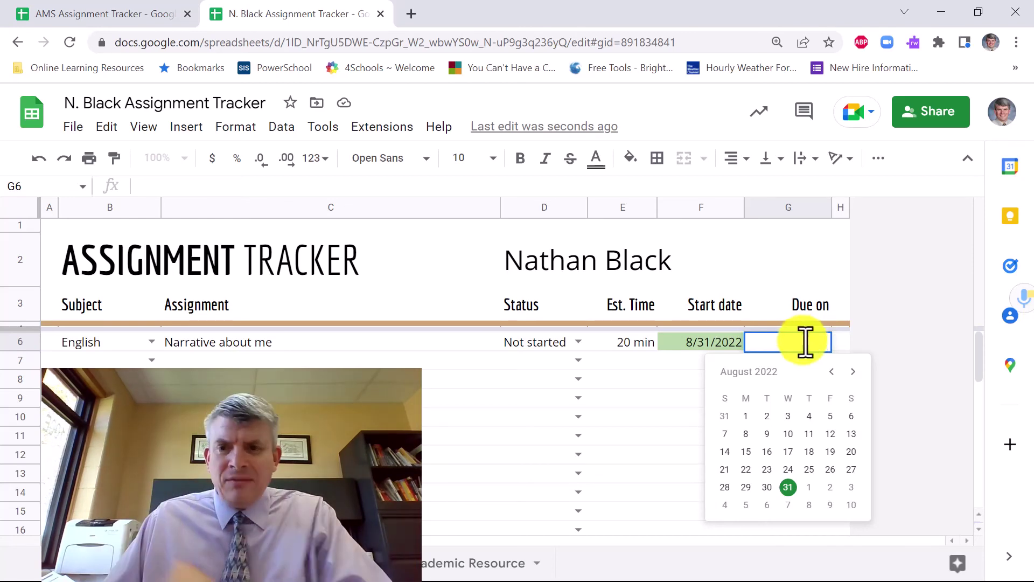
click(830, 505)
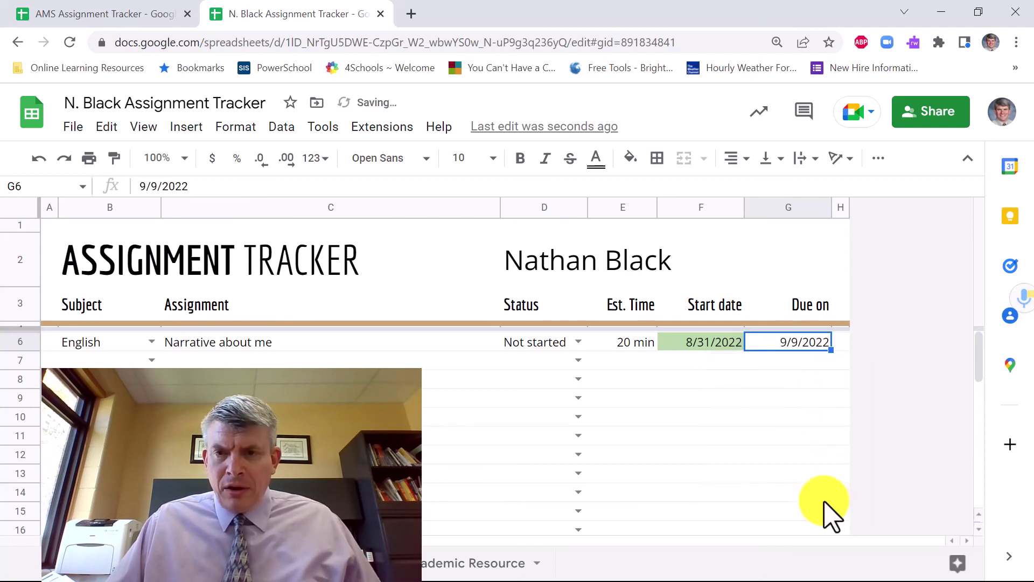
click(801, 360)
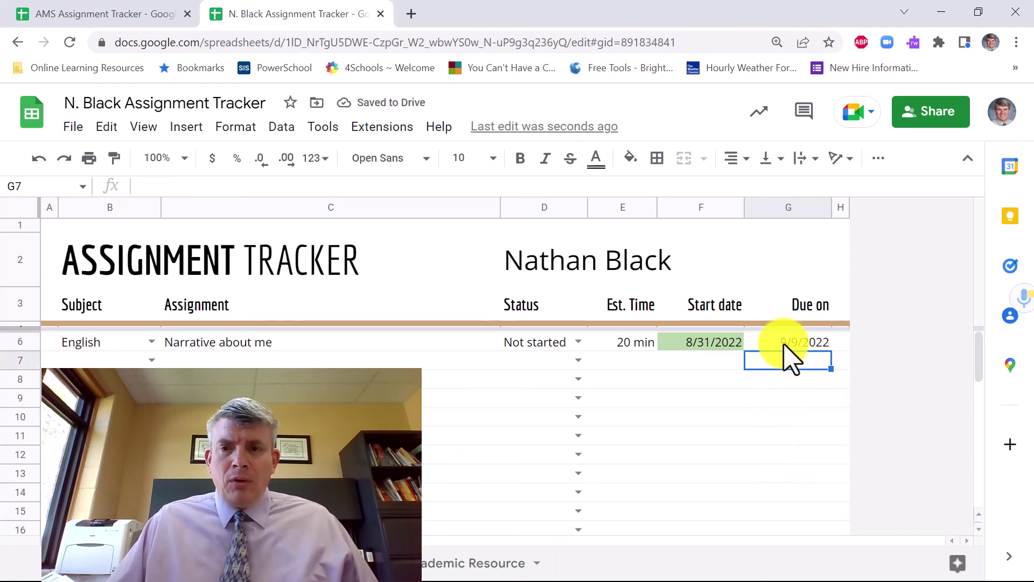
key(Up)
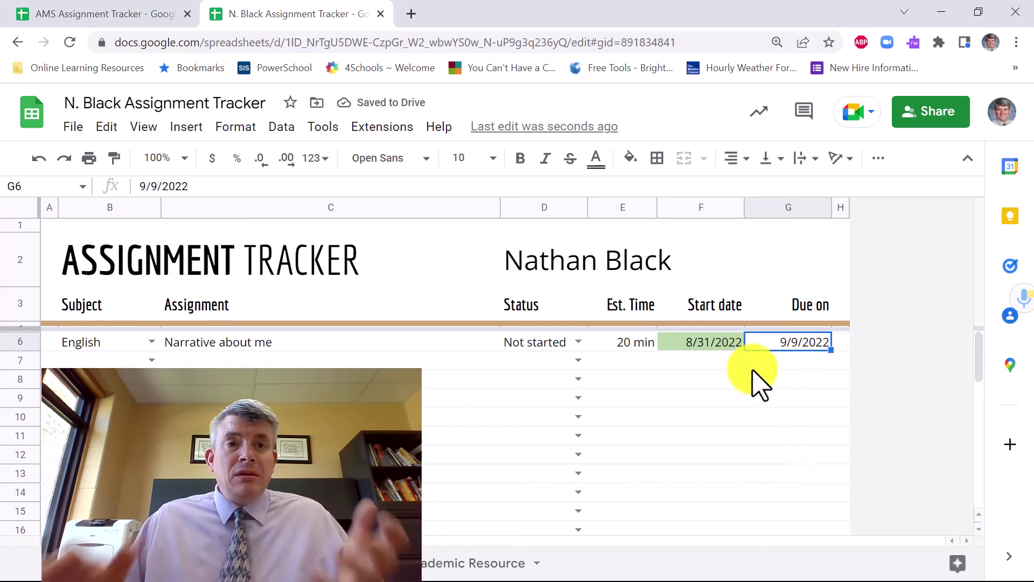